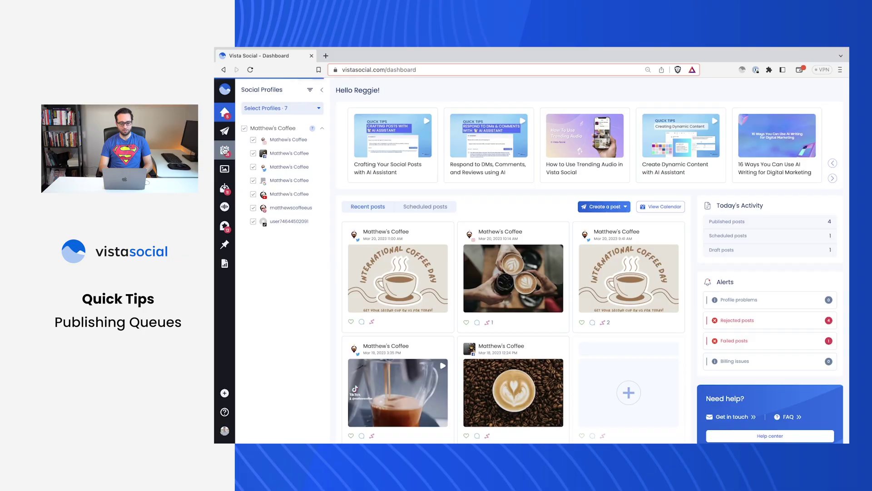
Step: Open the prepared 'Hey bookworms' post from the calendar and schedule it for Mar 20, 2023, 2:29 PM
left_click(224, 150)
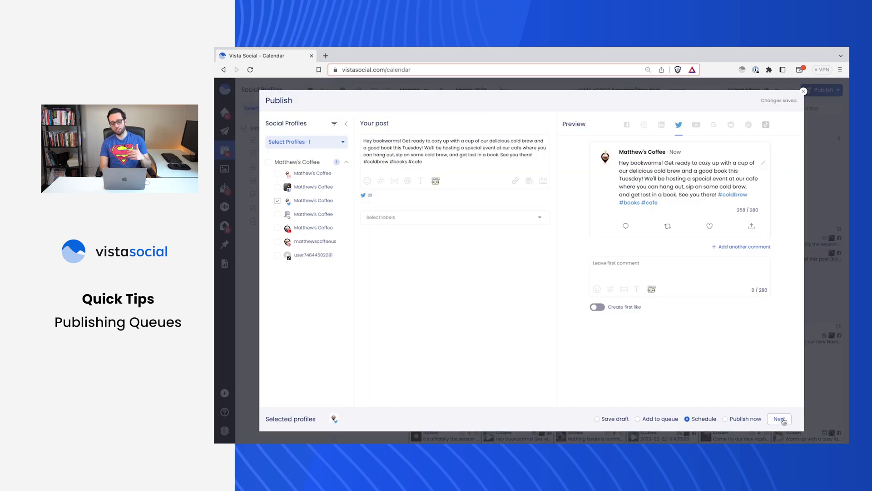
left_click(783, 419)
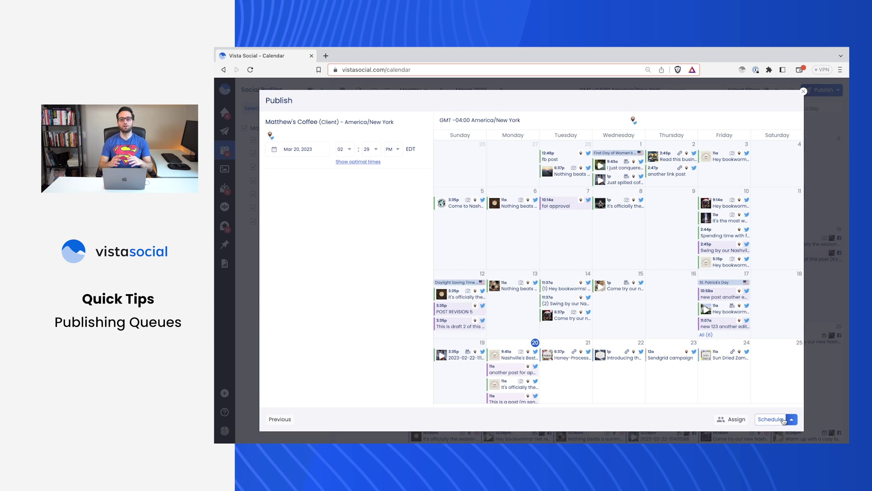
left_click(784, 419)
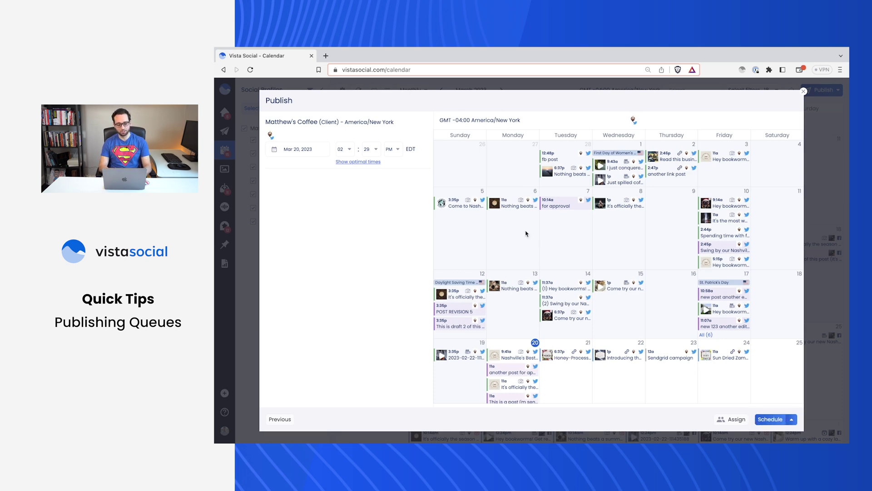
Step: Open the Matthew's Coffee Facebook Page under Connected Profiles and view its empty queue
left_click(227, 433)
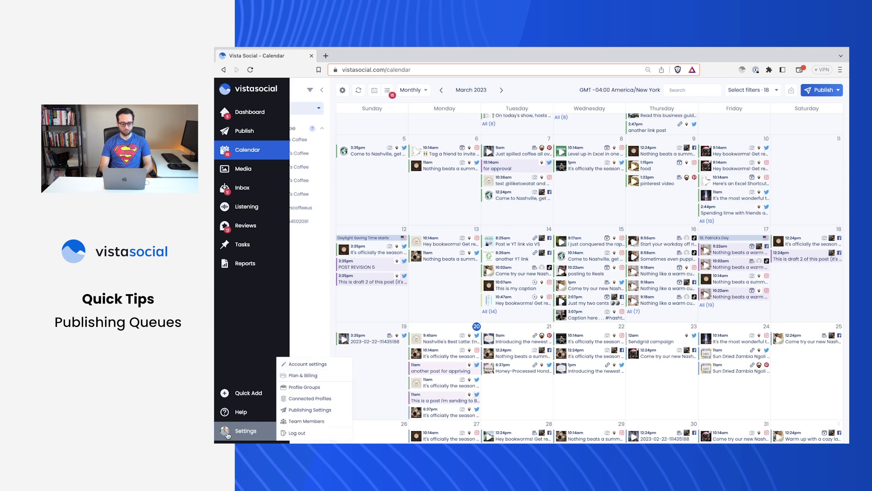
left_click(318, 398)
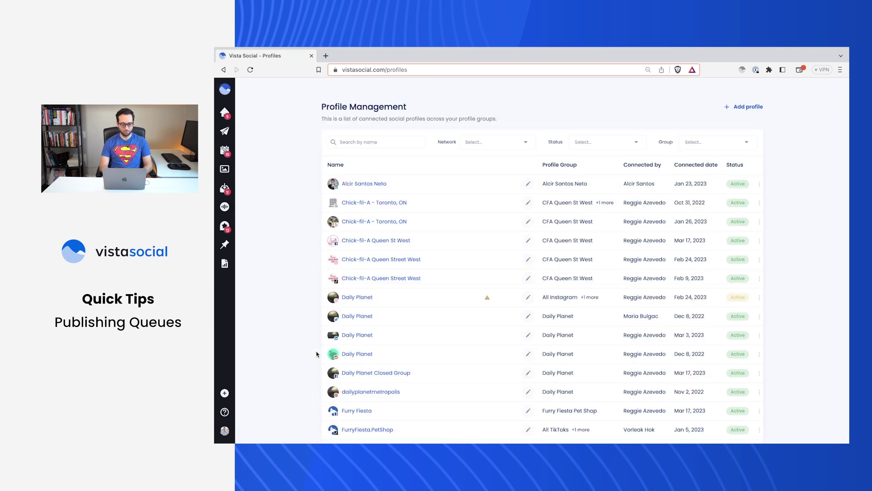
scroll(288, 367, "down", 6)
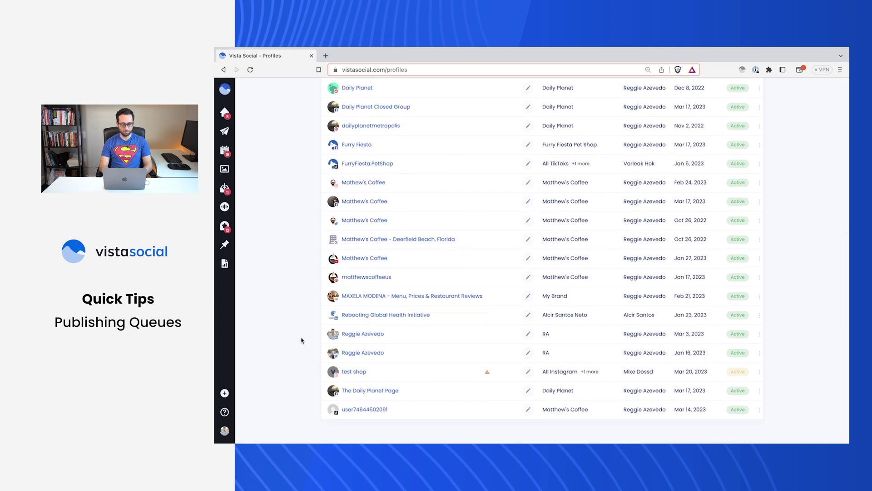
left_click(364, 201)
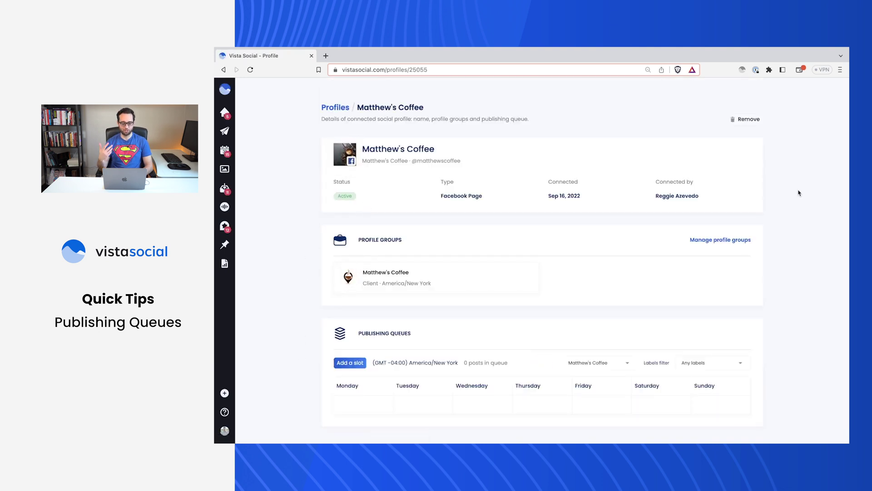
scroll(785, 190, "down", 1)
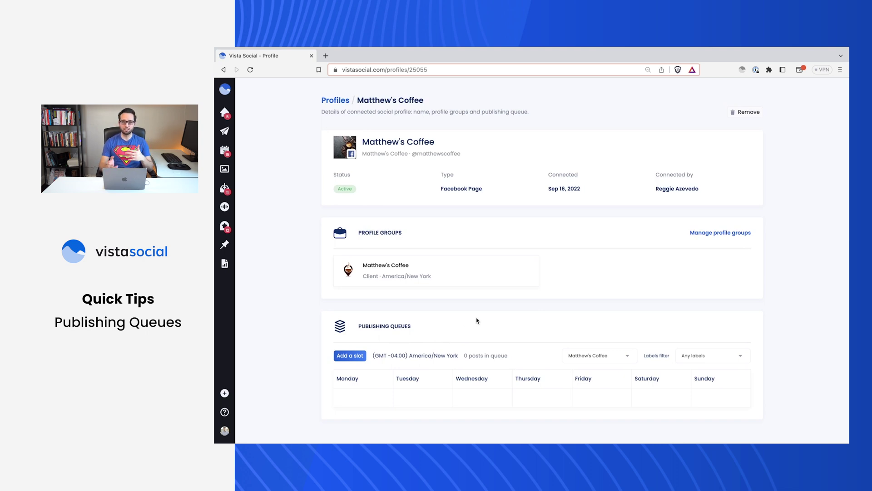
Step: Add a Monday 5:30 pm queue slot tagged with the Coffee News label
left_click(350, 355)
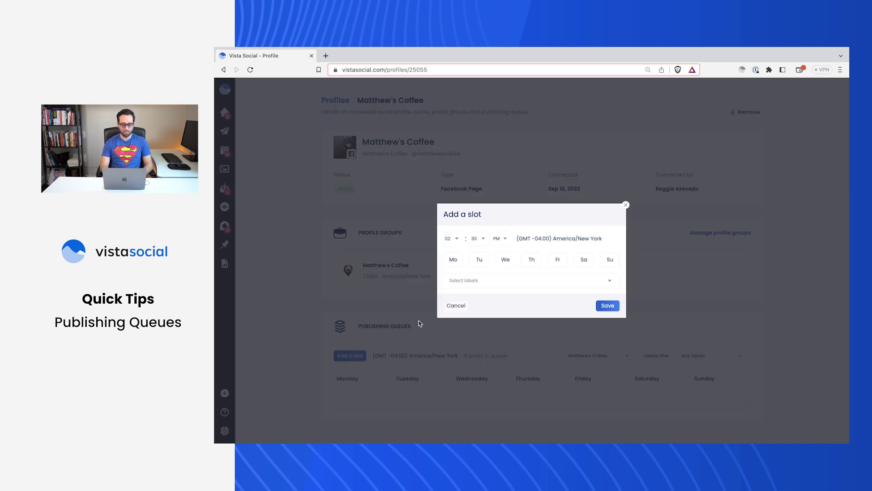
left_click(456, 262)
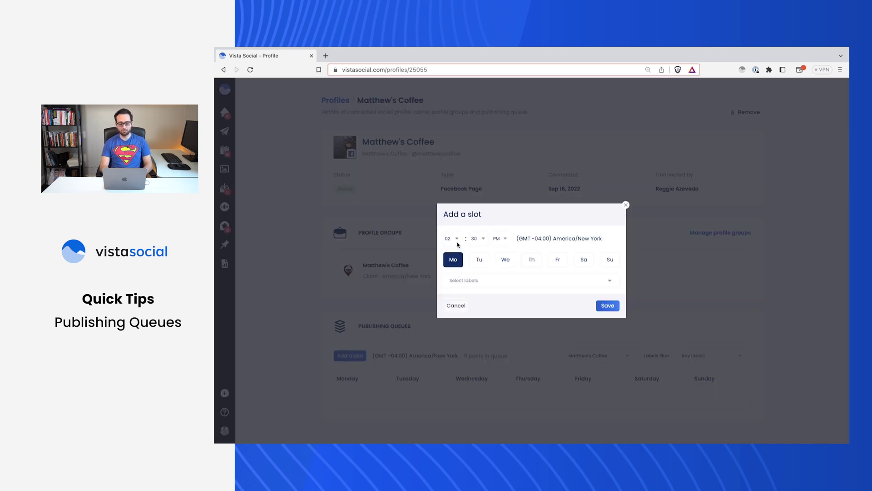
left_click(456, 238)
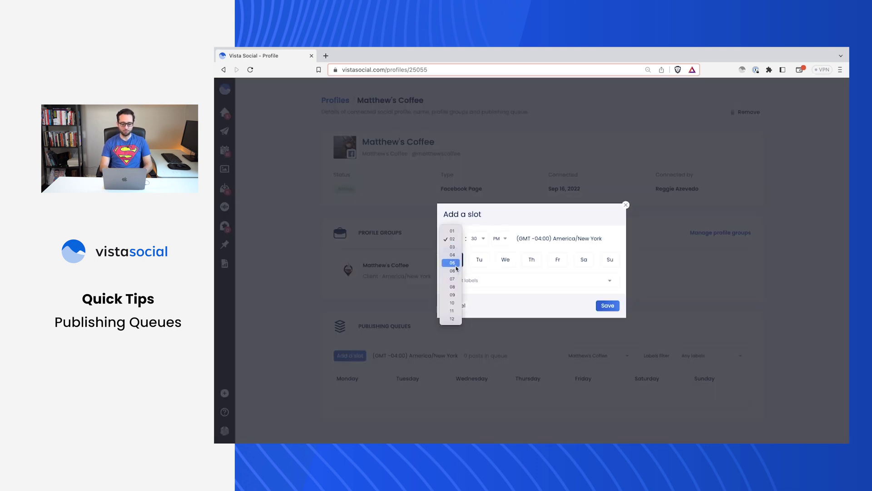
left_click(454, 262)
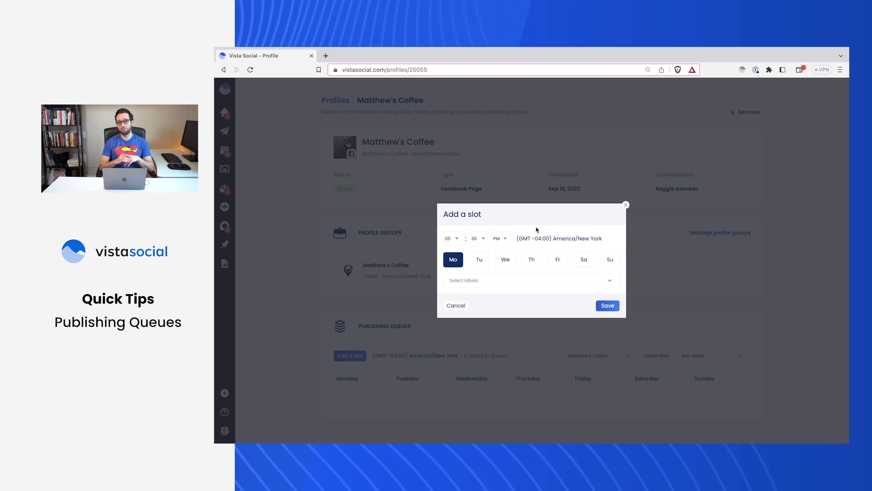
left_click(507, 281)
type("new")
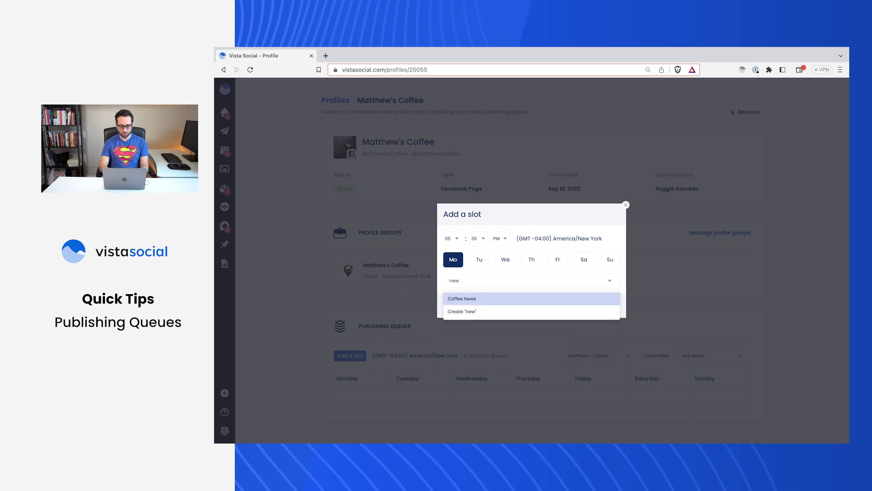
left_click(477, 299)
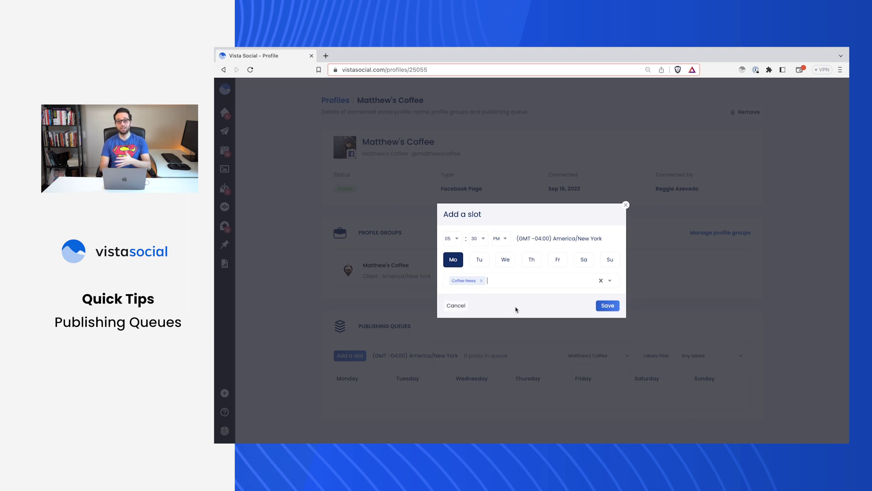
left_click(606, 306)
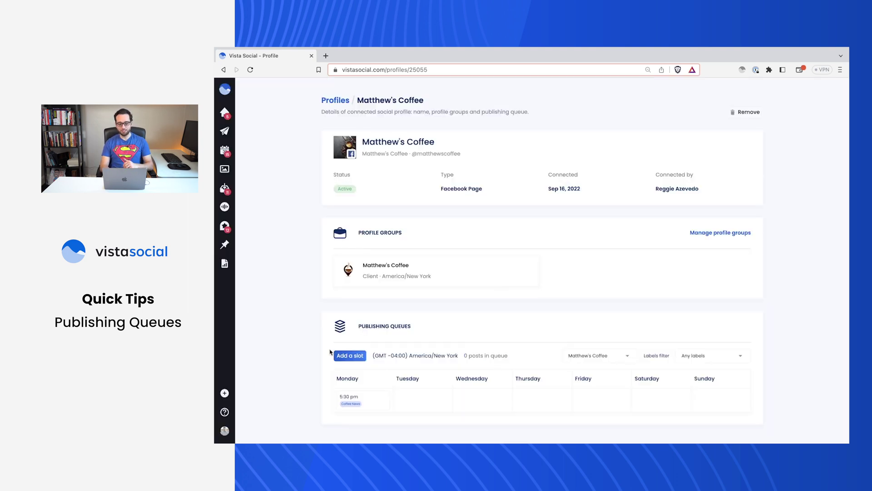
Step: Add a Wednesday 7:30 am queue slot tagged with the UGC label
left_click(347, 355)
left_click(510, 259)
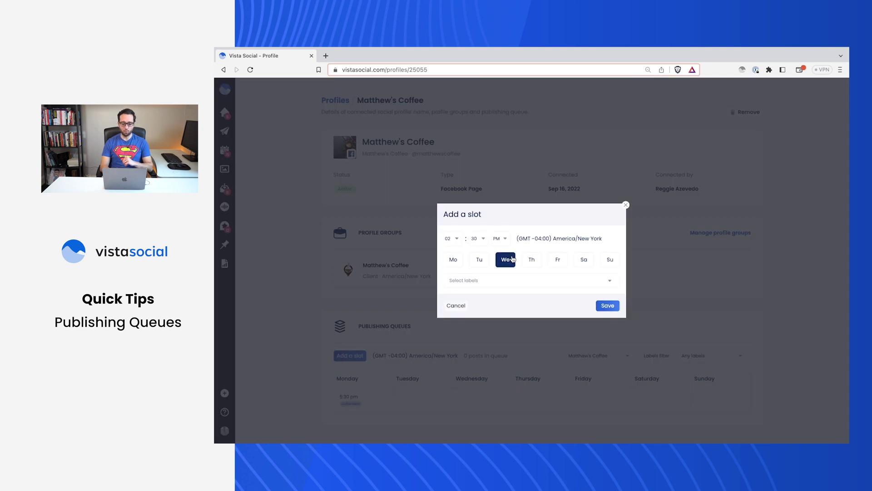
left_click(452, 240)
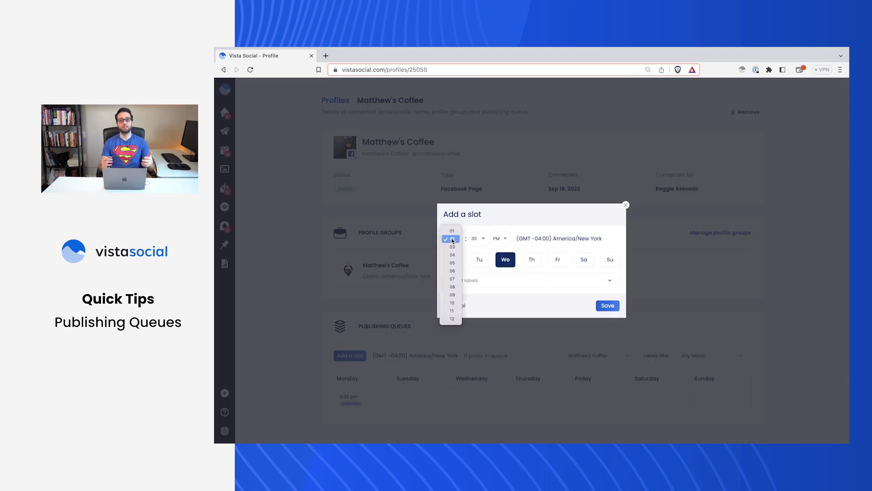
left_click(456, 279)
left_click(498, 240)
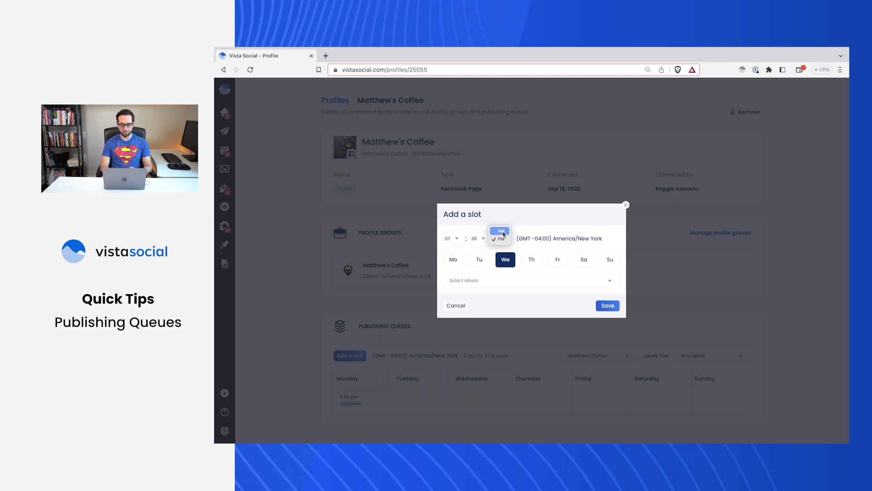
left_click(499, 231)
left_click(487, 281)
type("ug")
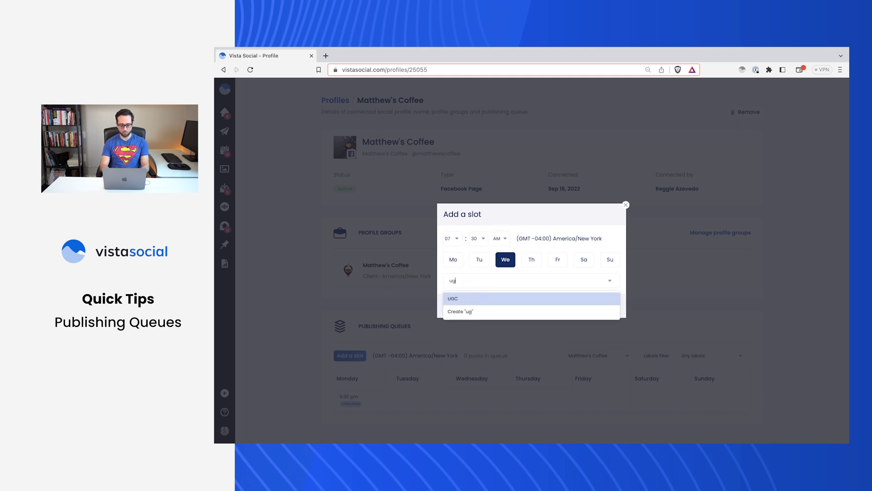
left_click(488, 298)
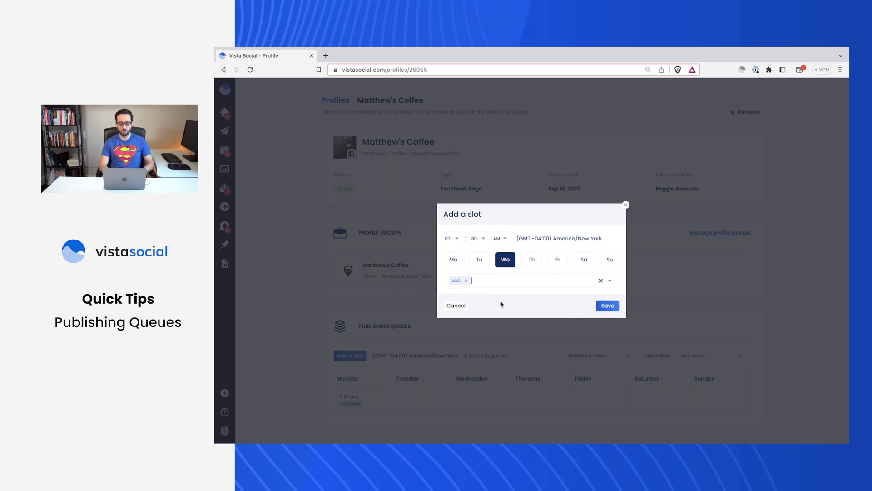
left_click(606, 306)
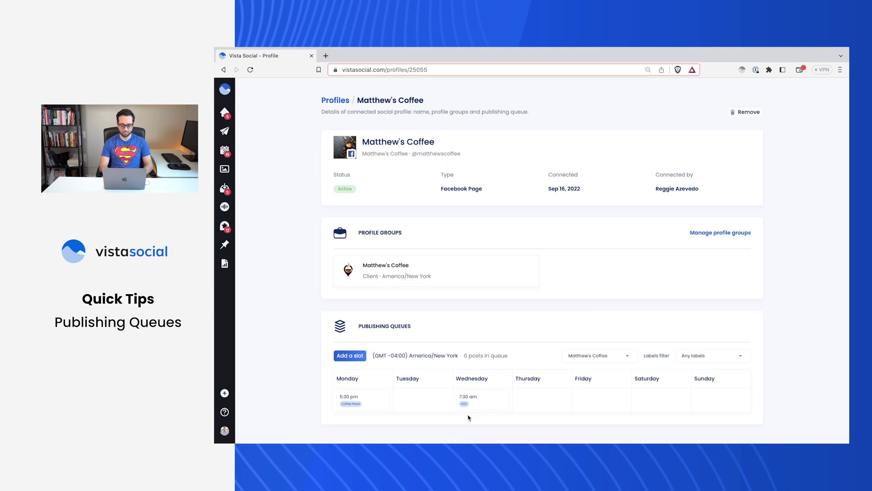
Step: Add a Friday 7:31 pm queue slot tagged with the existing Promotion label
left_click(359, 358)
left_click(554, 266)
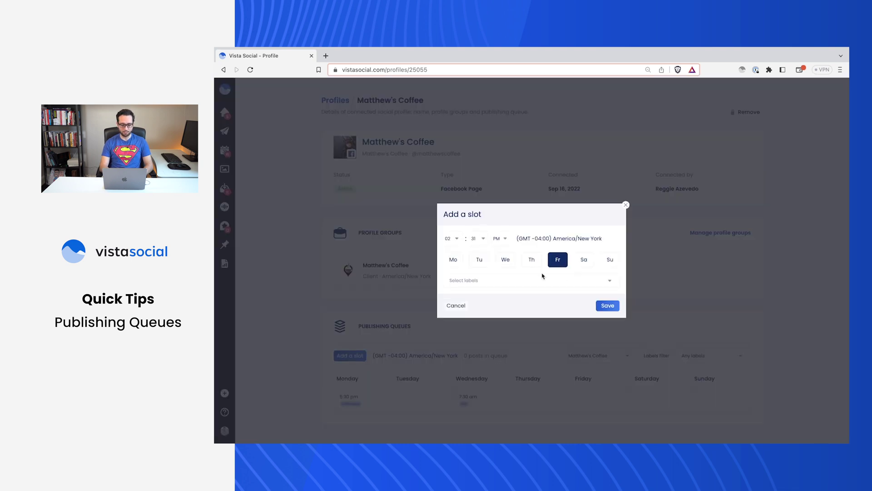
left_click(540, 280)
scroll(521, 331, "down", 2)
scroll(520, 330, "up", 2)
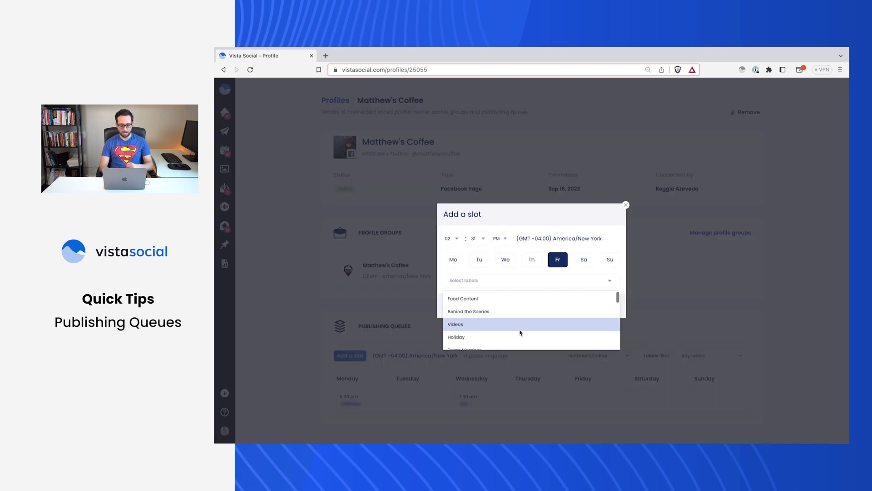
type("promo")
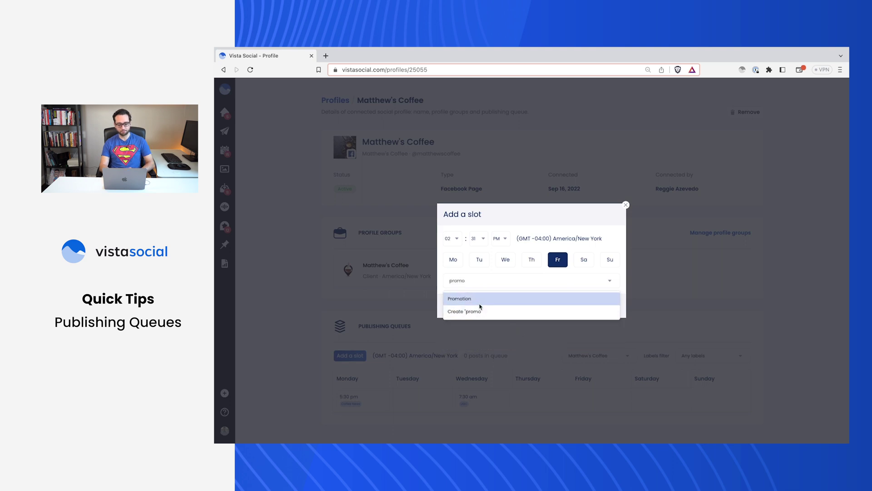
left_click(479, 302)
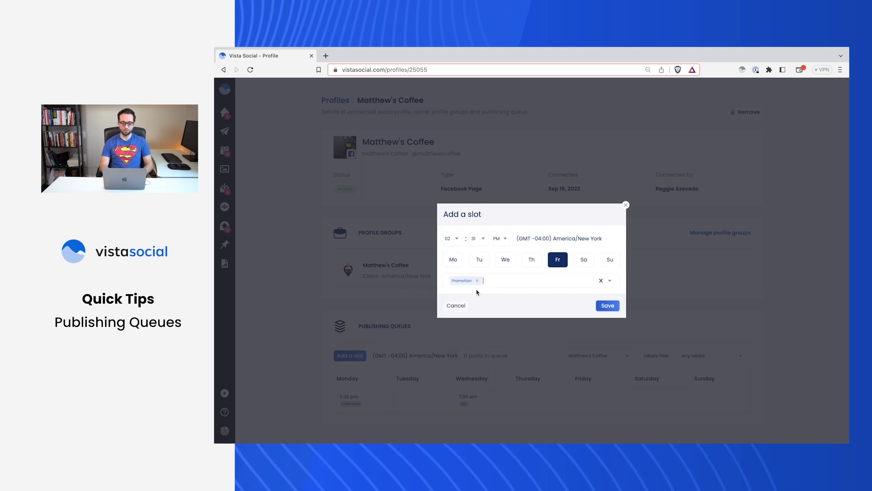
left_click(456, 242)
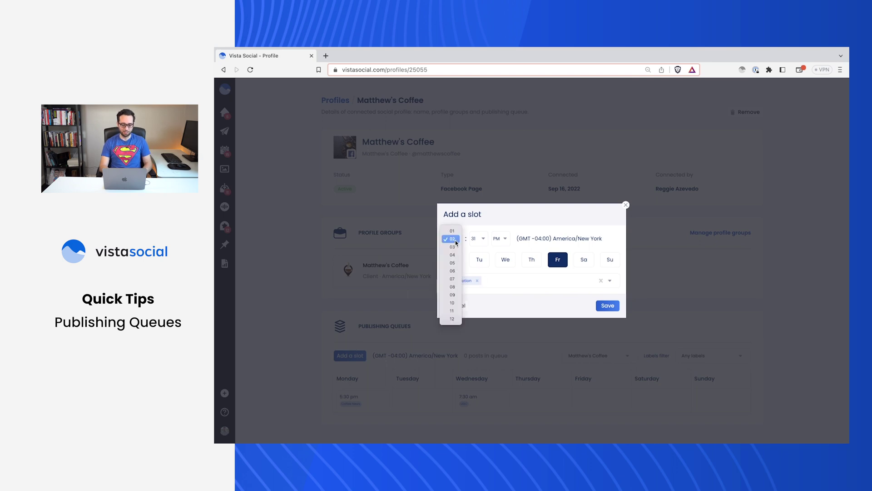
left_click(451, 278)
left_click(607, 305)
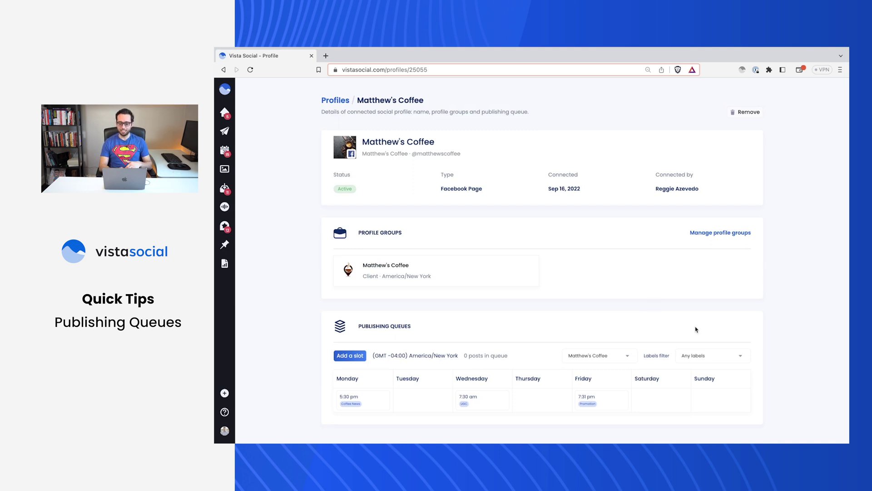
left_click(709, 358)
left_click(711, 386)
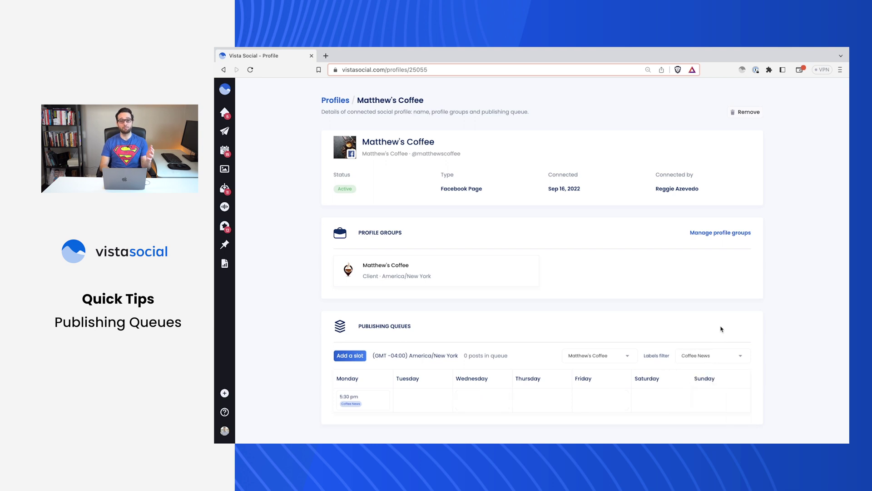
left_click(717, 359)
left_click(717, 398)
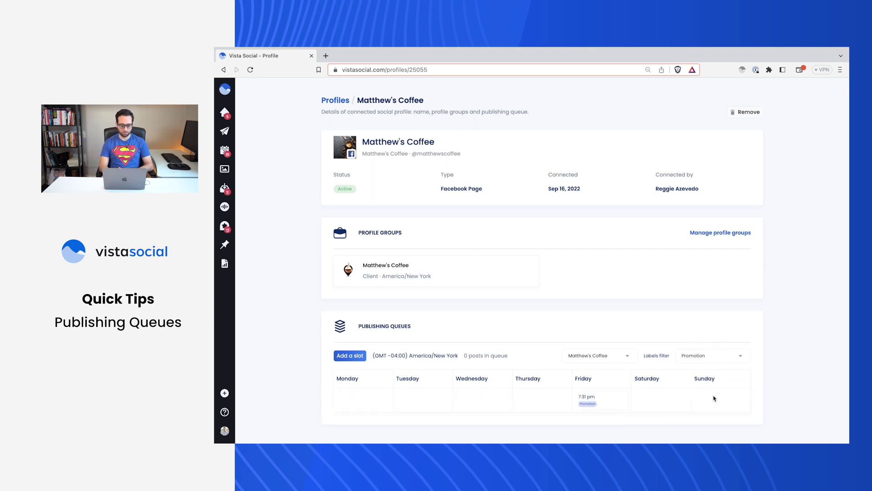
left_click(712, 361)
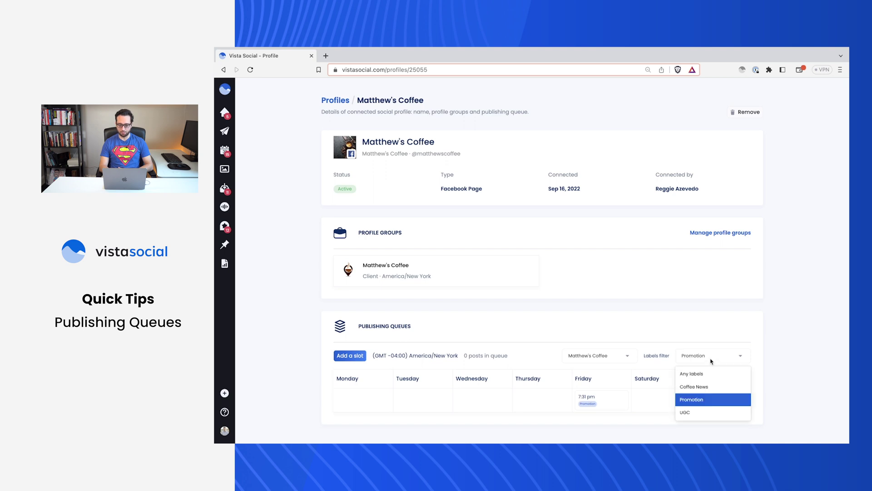
left_click(710, 411)
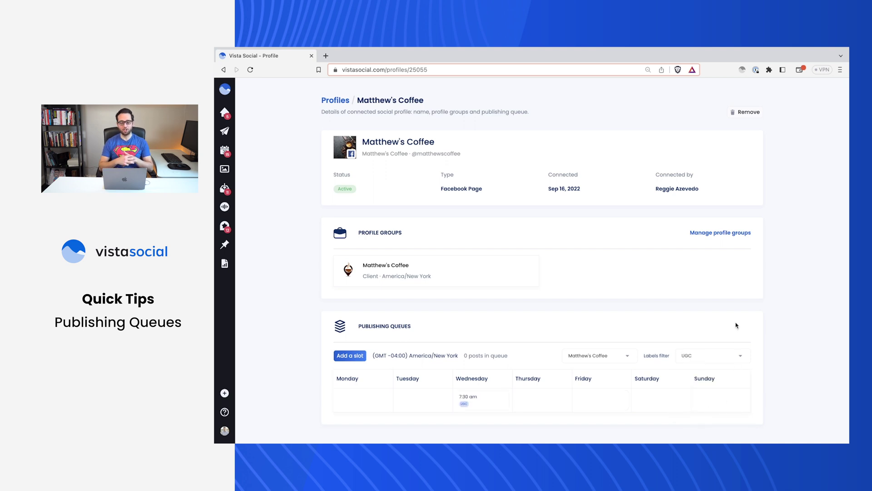
left_click(702, 358)
left_click(711, 372)
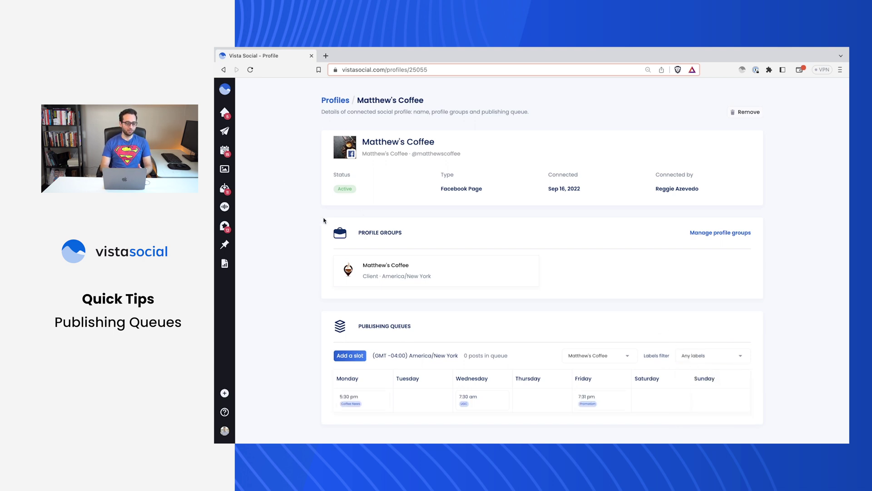
mouse_move(254, 131)
left_click(294, 131)
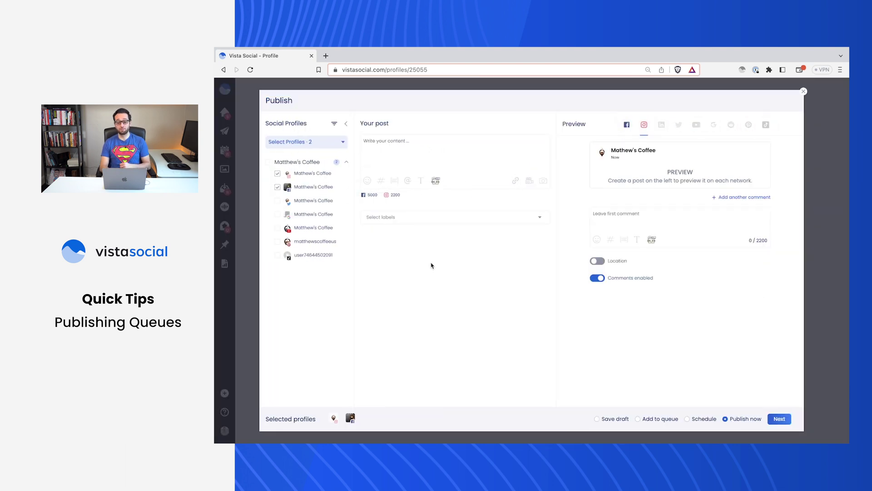
Step: Insert the saved Coffee & Books Event caption and set the post to Add to queue
left_click(394, 180)
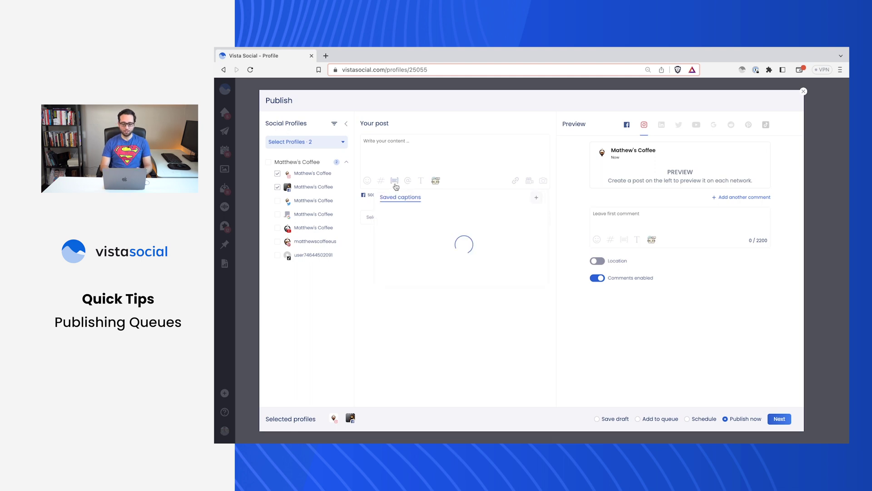
left_click(424, 228)
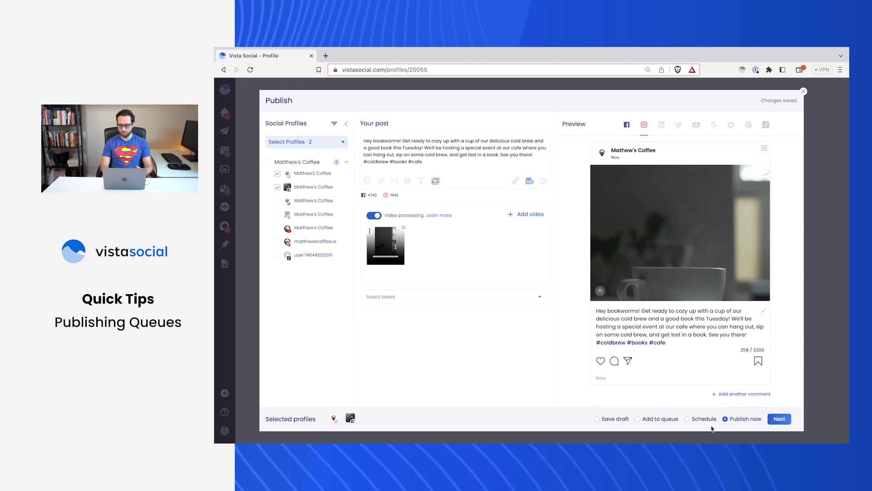
left_click(671, 421)
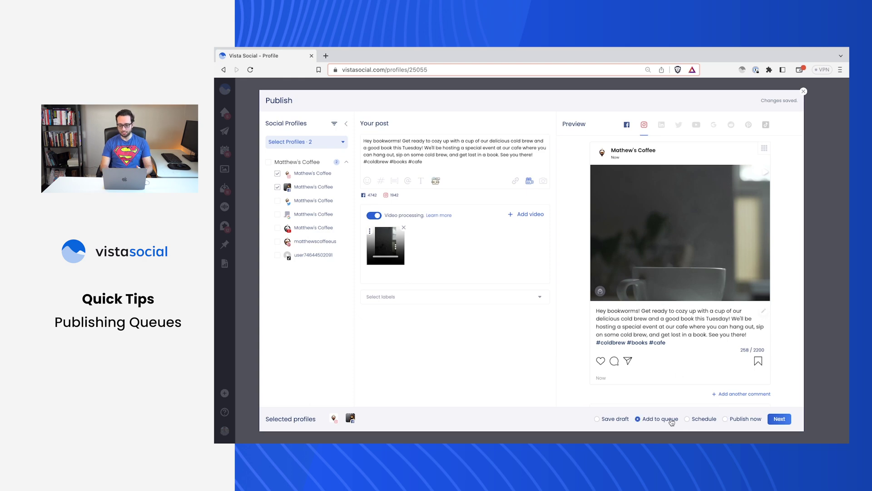
left_click(774, 419)
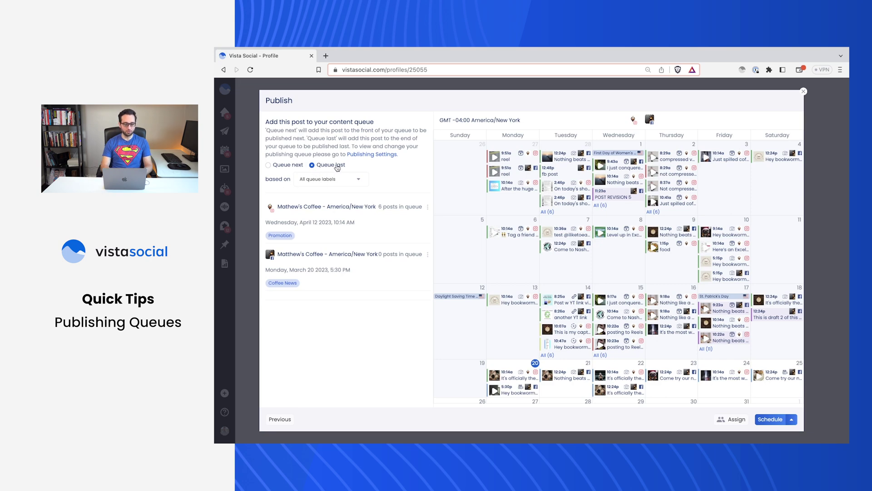
Step: Queue the post based on the Promotion label
left_click(337, 179)
left_click(337, 219)
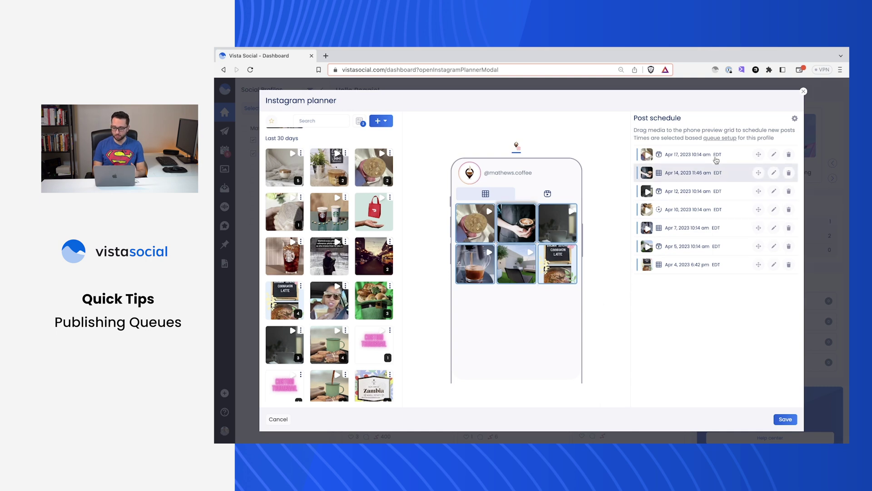
Step: Set the Instagram planner's post schedule to use the Coffee News queue label
left_click(795, 120)
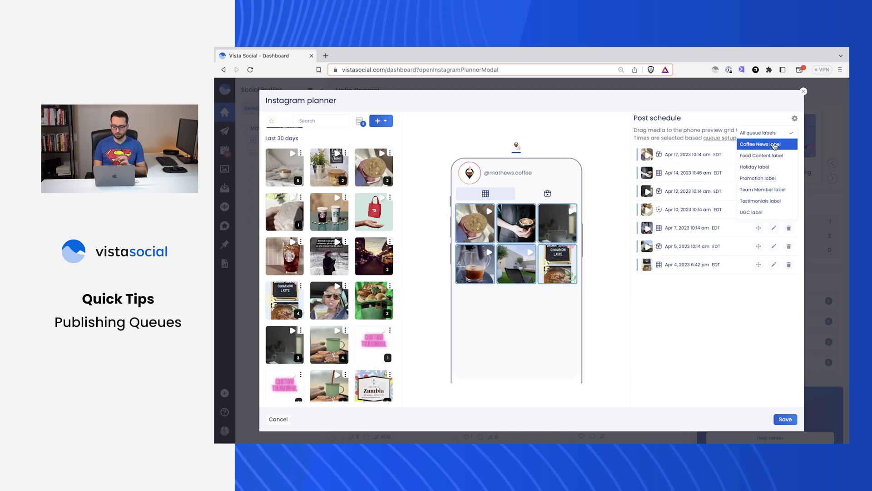
left_click(773, 145)
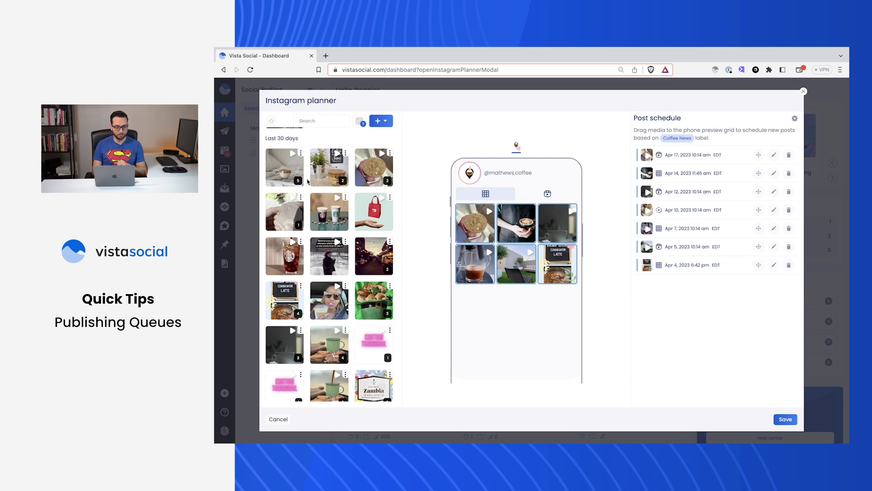
Step: Drag two media items, including Cinnamon Latte, into the grid, then switch scheduling to Food Content
left_click_drag(284, 177, 475, 223)
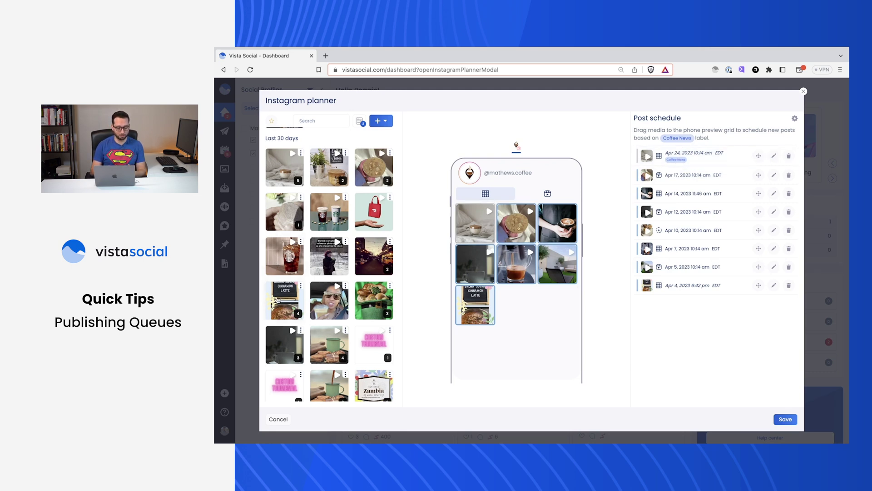
left_click_drag(278, 301, 455, 230)
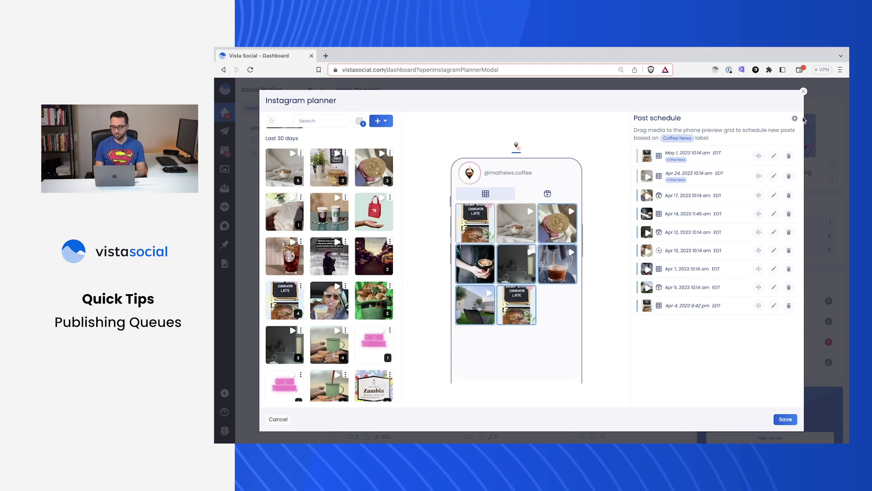
left_click(795, 118)
left_click(784, 156)
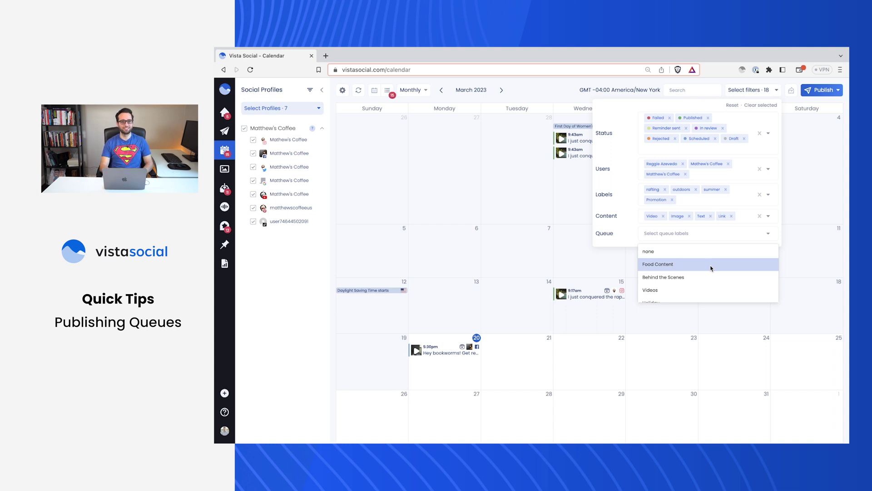
Step: Close the calendar's Queue filter dropdown without choosing a label
left_click(619, 235)
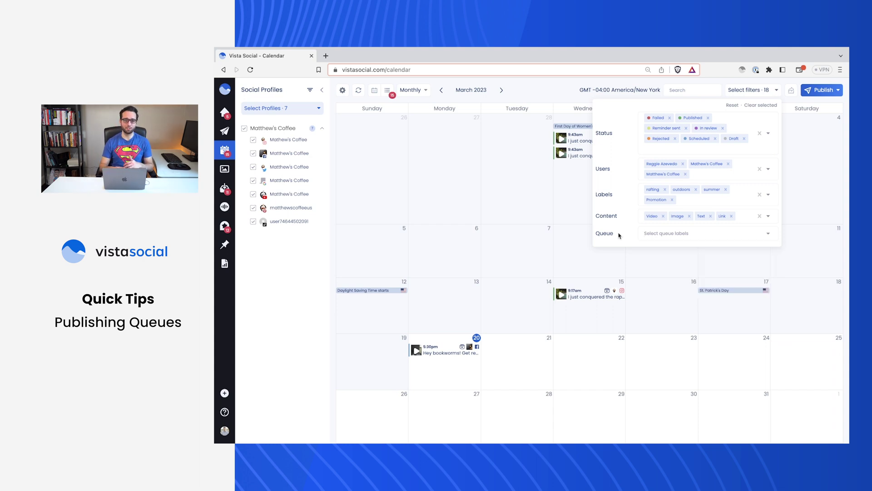